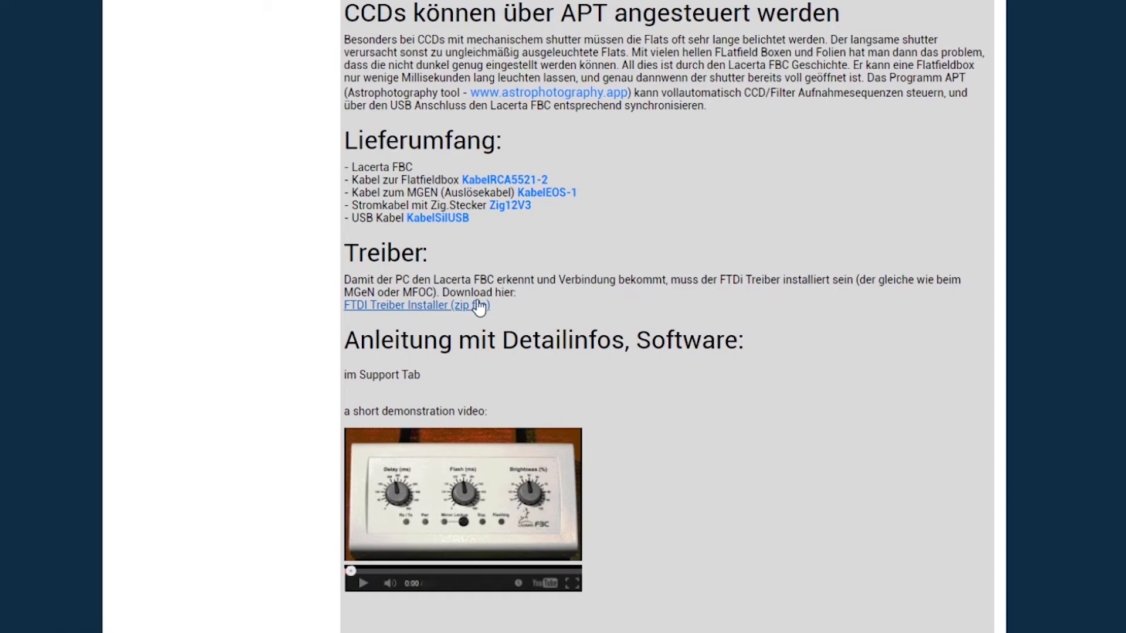
Scroll back up the Lacerta FBC product page and open its SUPPORT downloads.
scroll(614, 285, "up", 4)
scroll(614, 285, "up", 9)
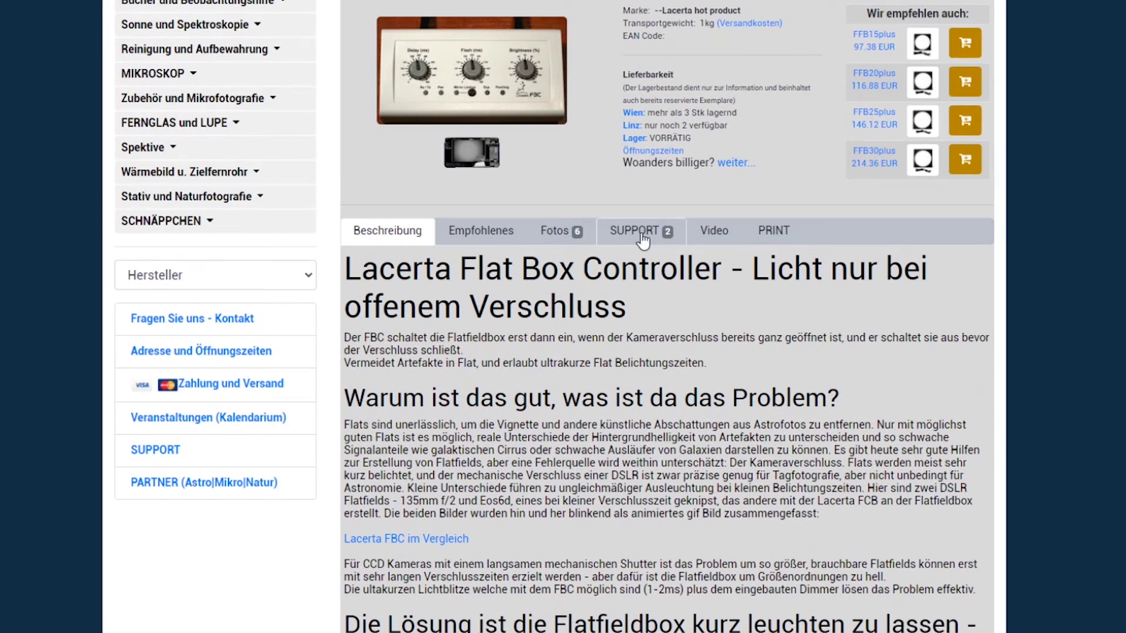
left_click(641, 231)
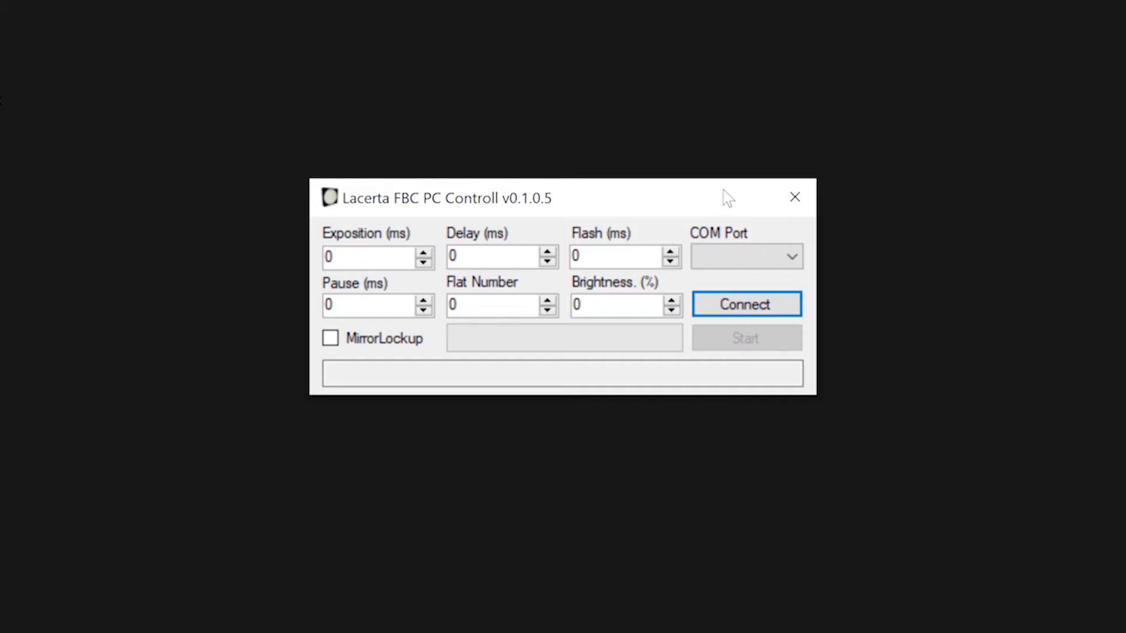
Connect Lacerta FBC PC Controll to the flatbox on COM3.
left_click(801, 265)
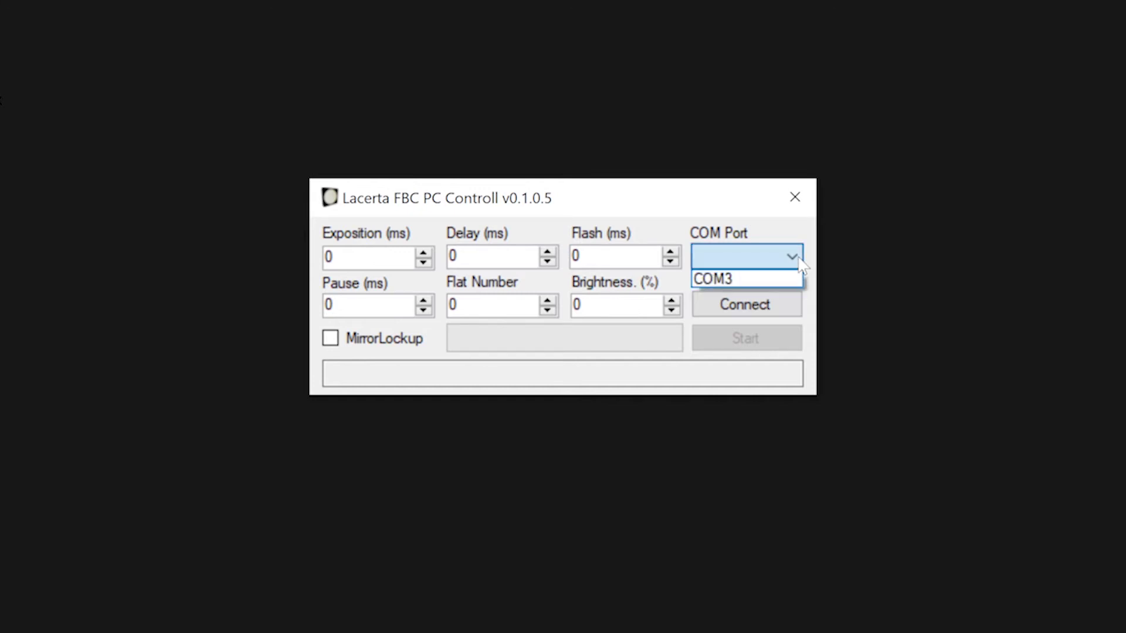
left_click(752, 281)
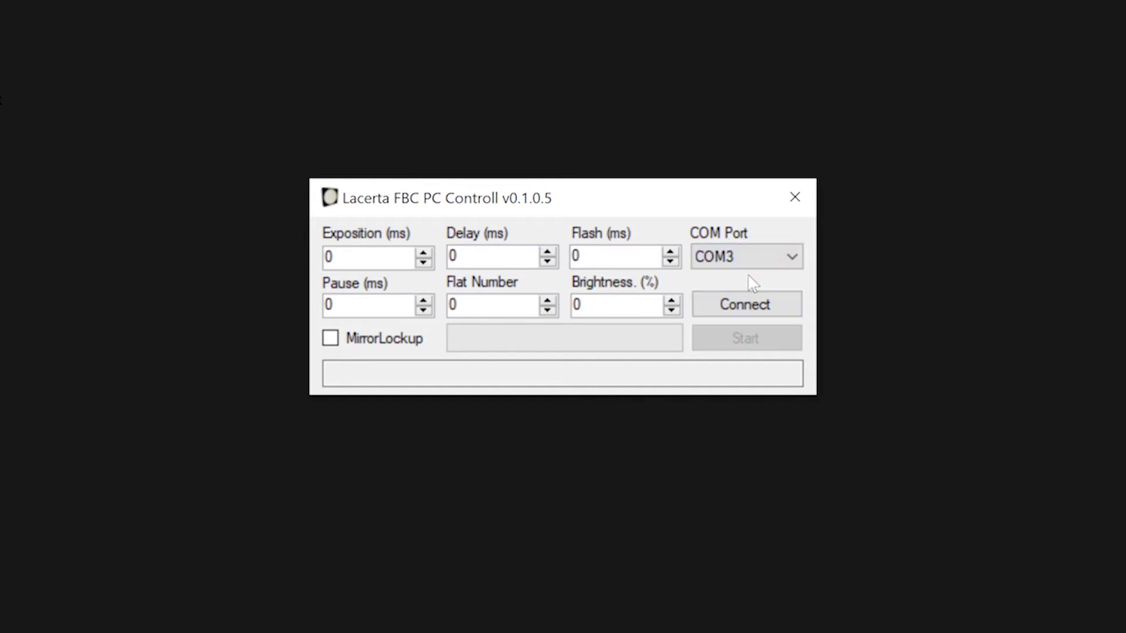
left_click(752, 311)
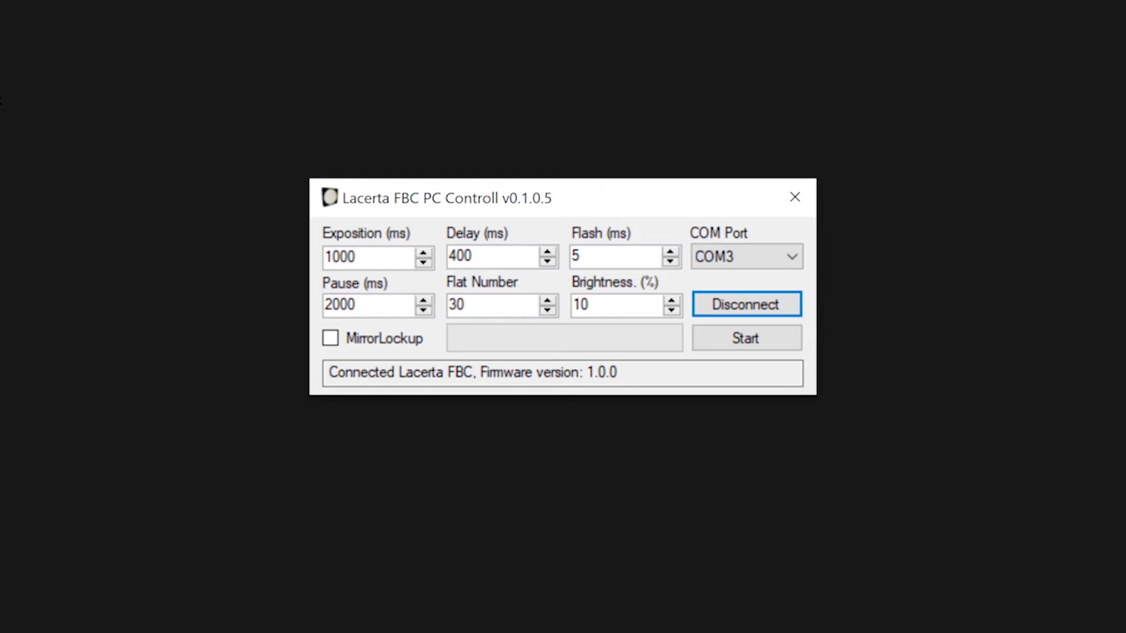
Set Flat Number to 1, then change it to 10 and start the 10-flat run.
right_click(463, 304)
key("Escape")
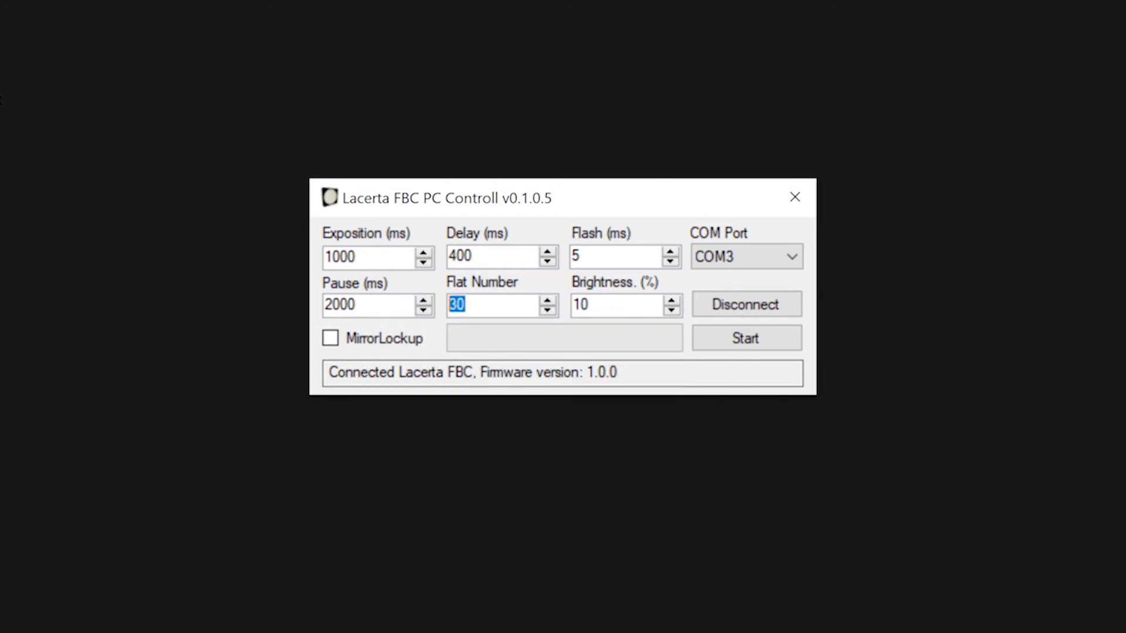
type("1")
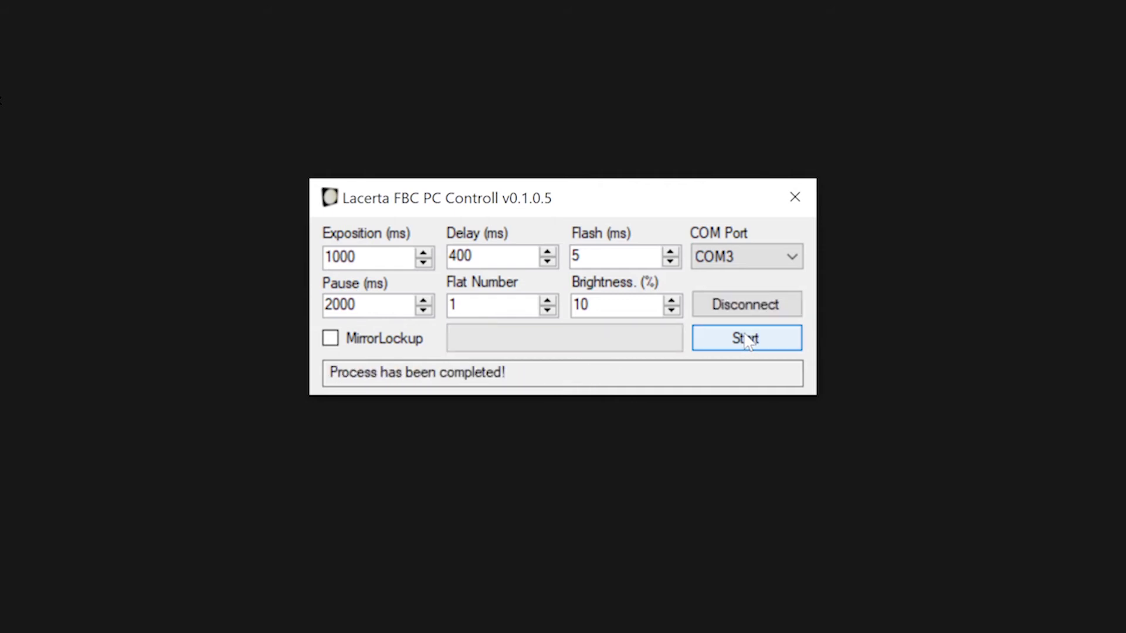
left_click(457, 304)
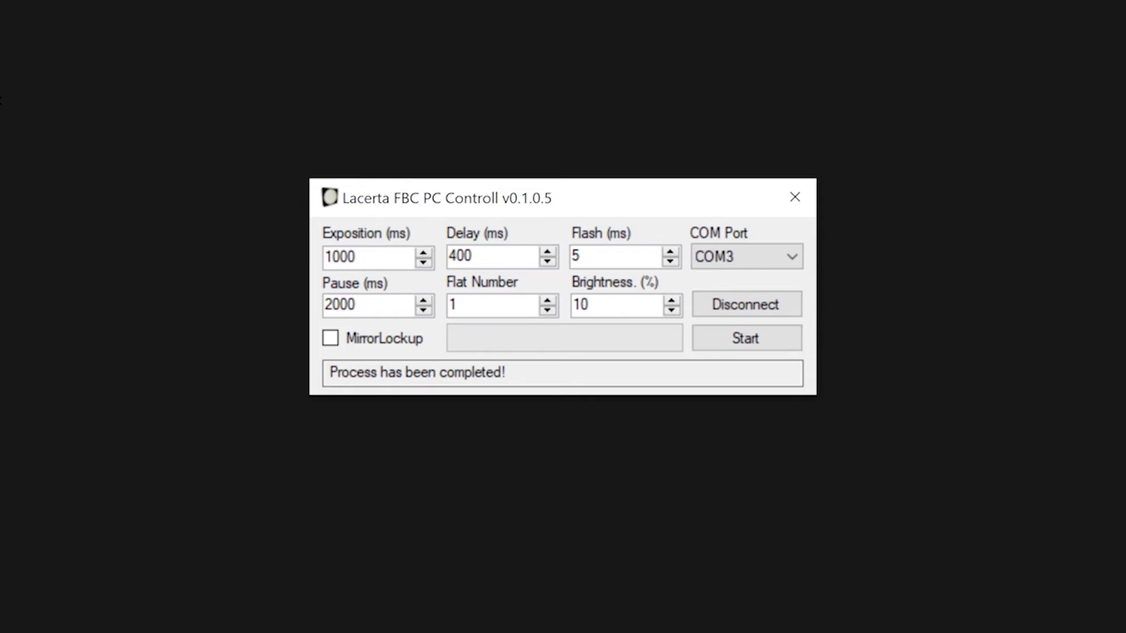
type("0")
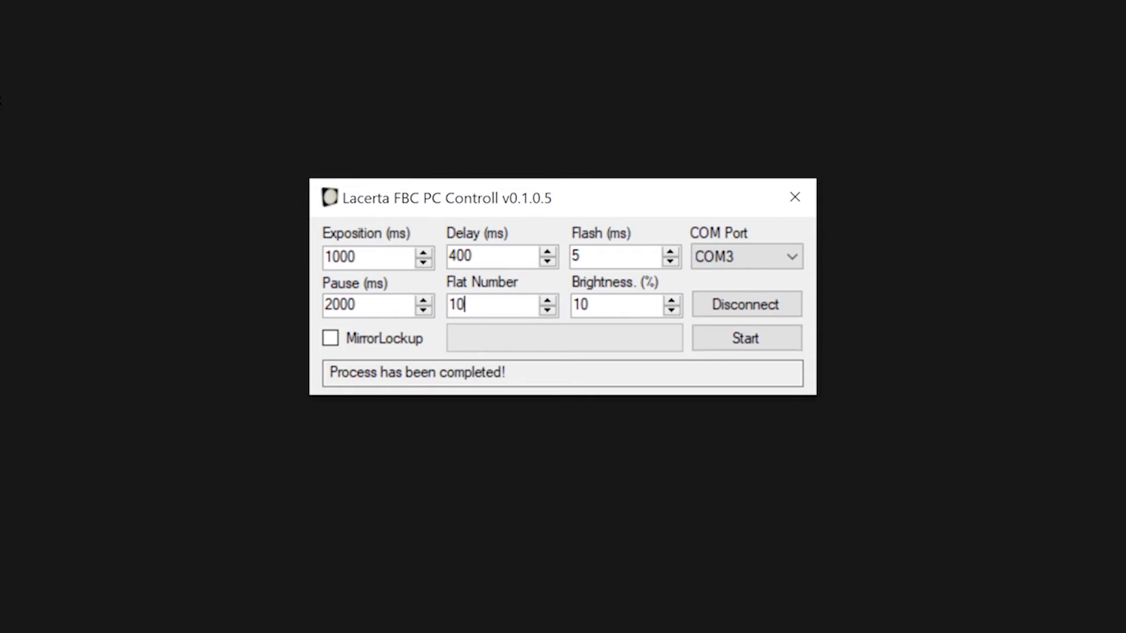
left_click(756, 339)
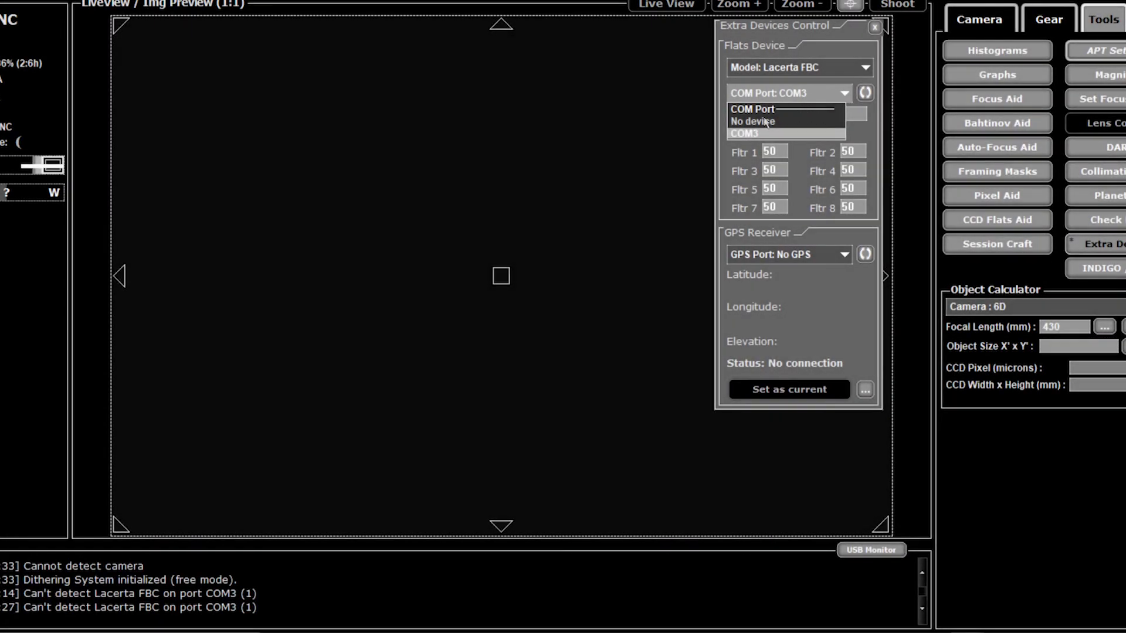
Set APT's flatbox COM Port to No device.
left_click(765, 122)
left_click(849, 92)
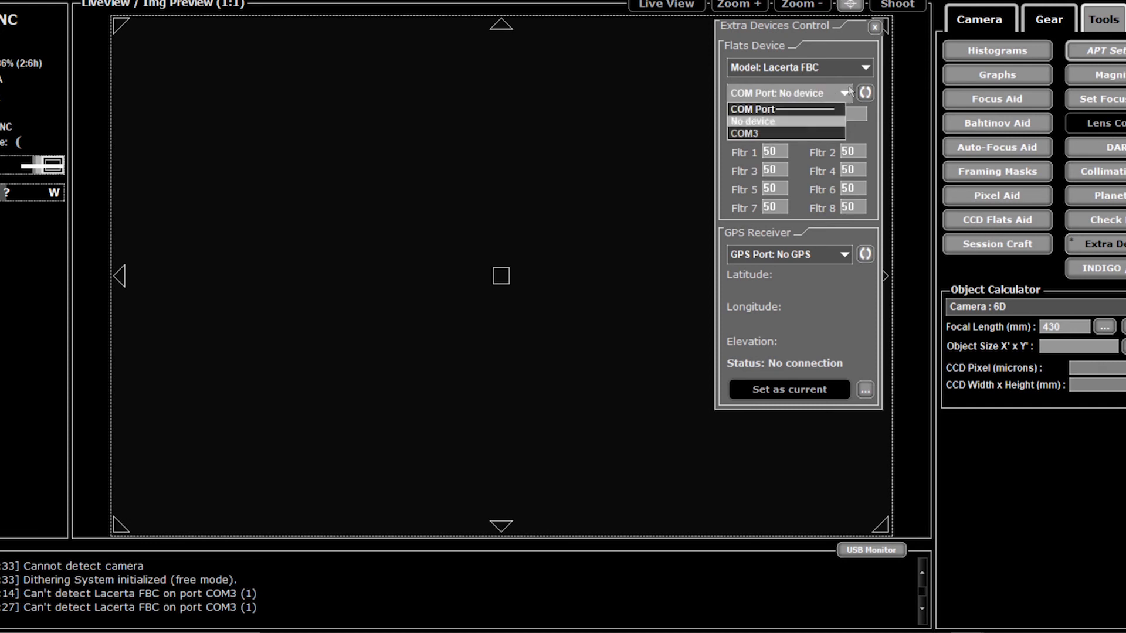
left_click(849, 92)
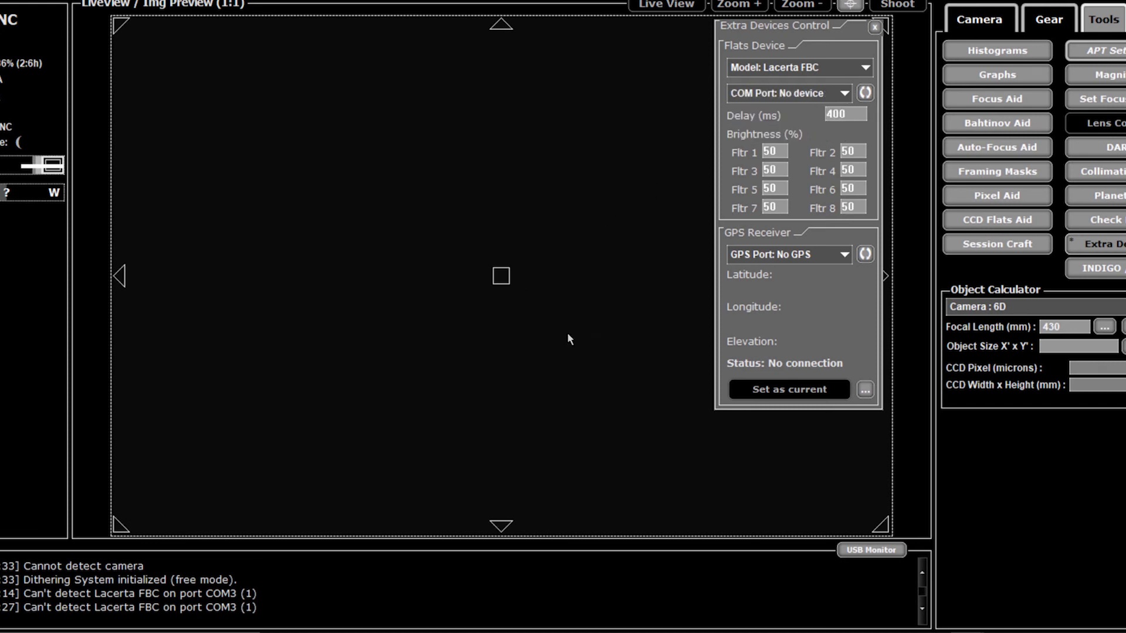
Disconnect Lacerta FBC PC Controll from the flatbox and close the program.
left_click(932, 632)
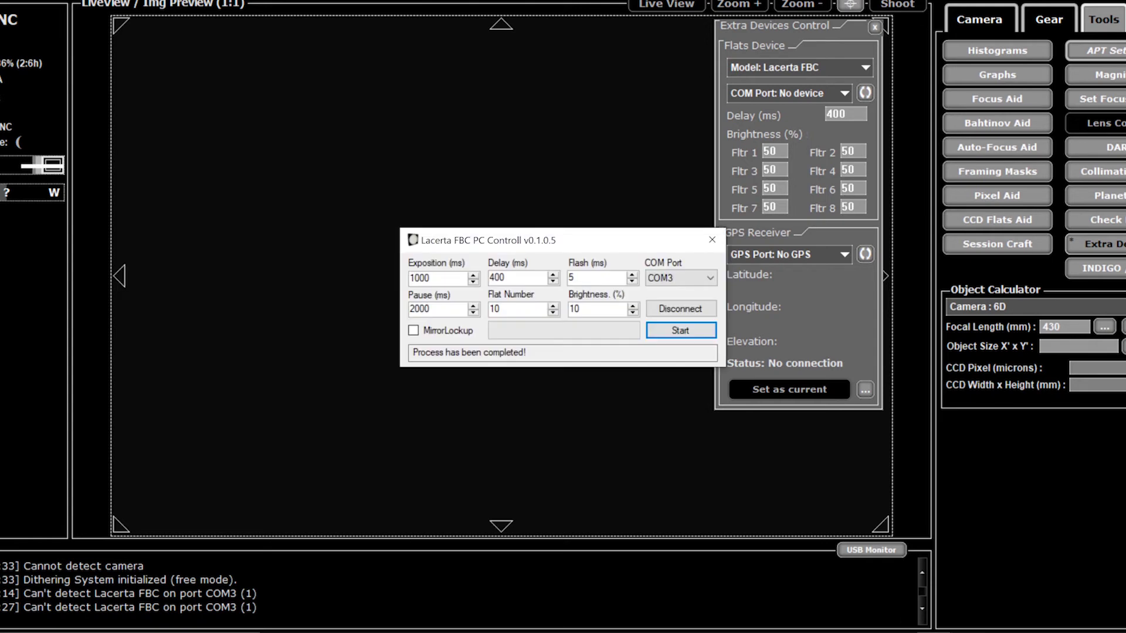
left_click(681, 309)
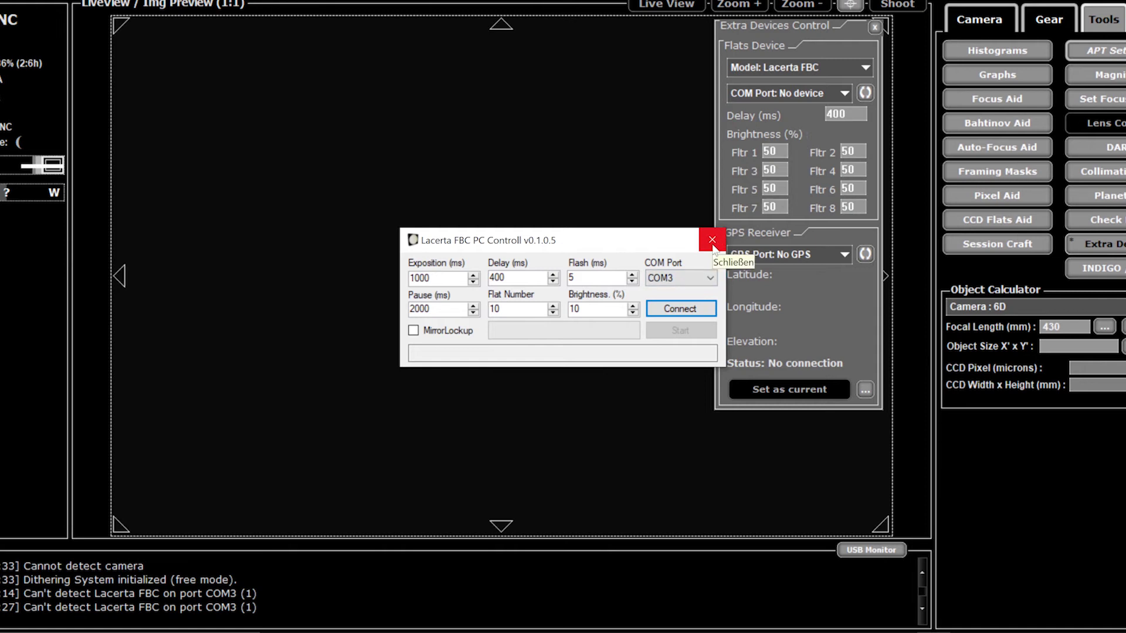
left_click(714, 247)
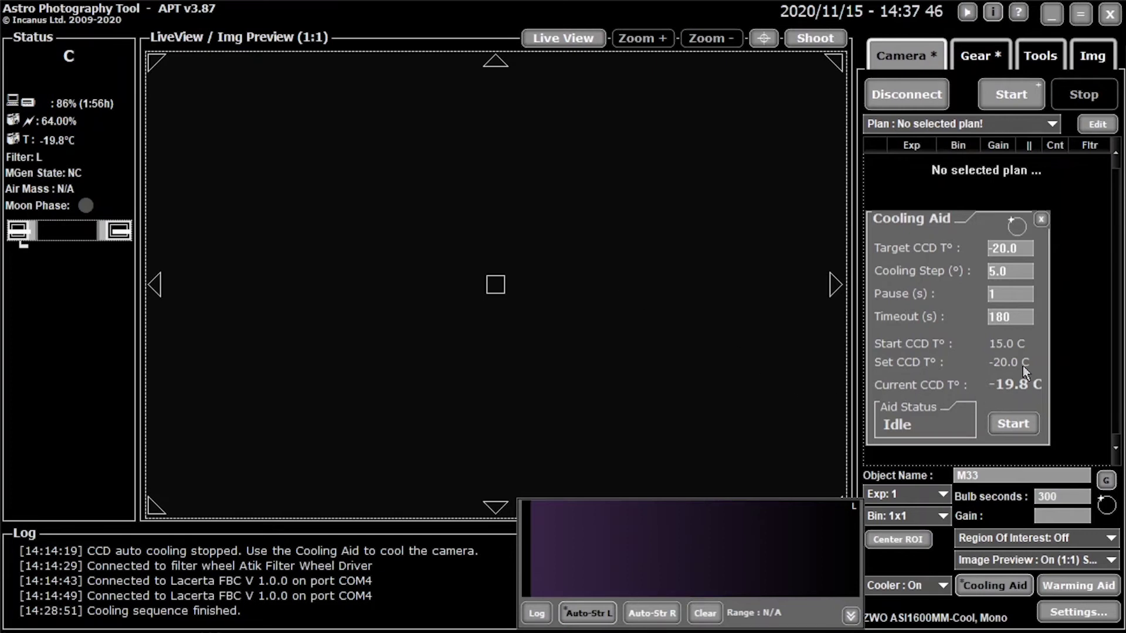
Close the Cooling Aid panel and return to APT's Camera tab.
left_click(1040, 219)
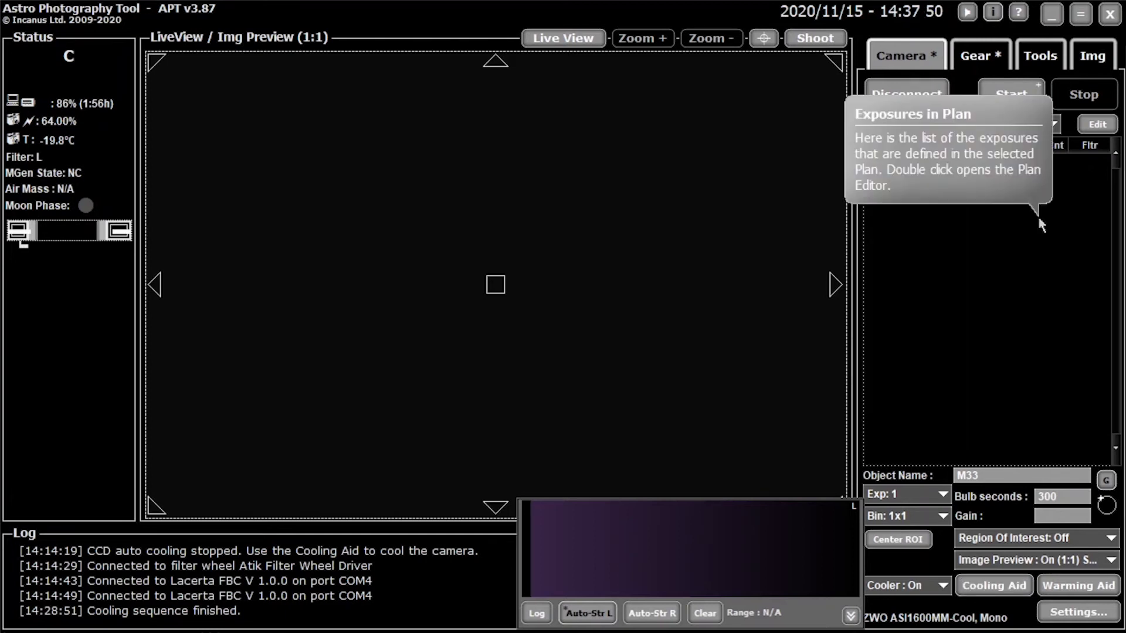
left_click(974, 63)
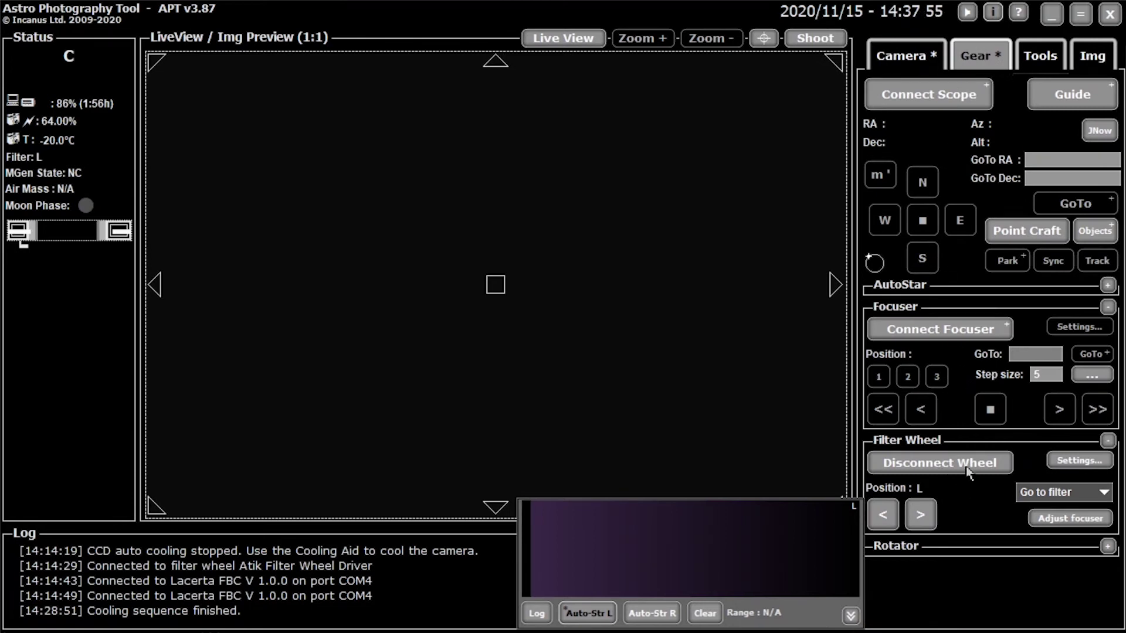
left_click(901, 53)
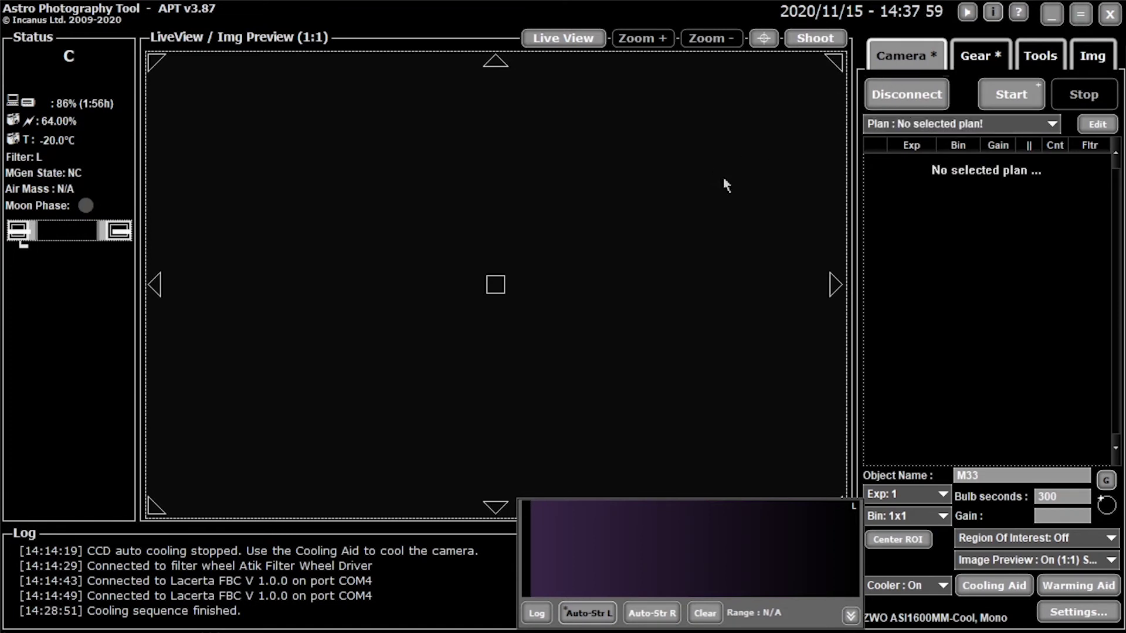
Open Extra Devices from the Tools tab and reconnect Lacerta FBC on COM4.
left_click(1038, 57)
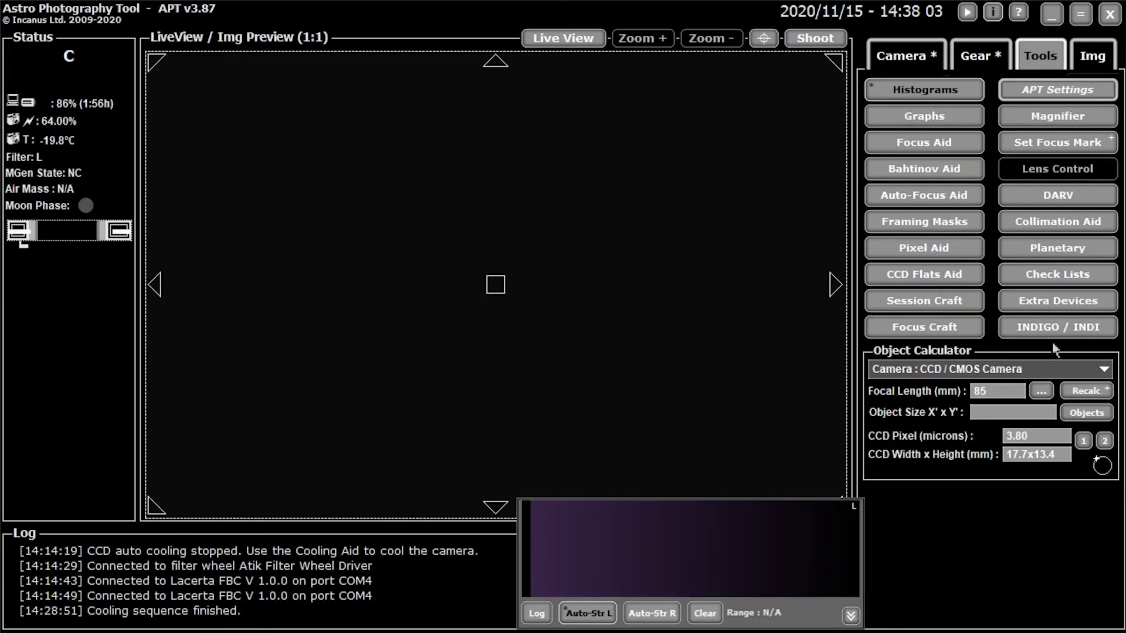
left_click(1064, 301)
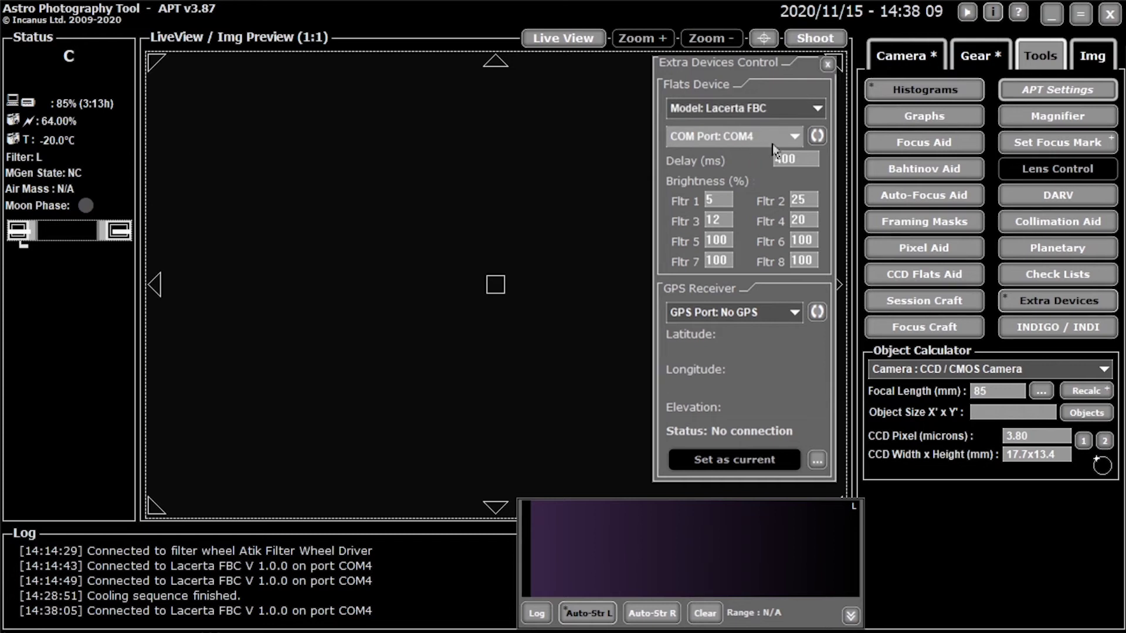
left_click(818, 137)
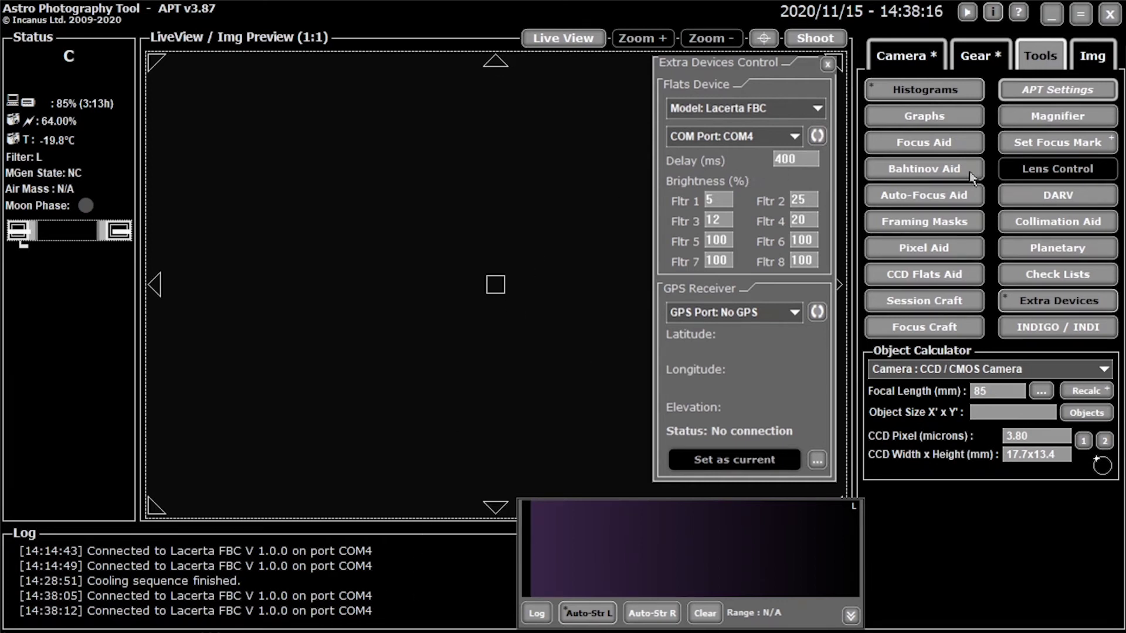
Open CCD Flats Aid and set filter positions 1 to 2, keeping Flats Count 25.
left_click(921, 283)
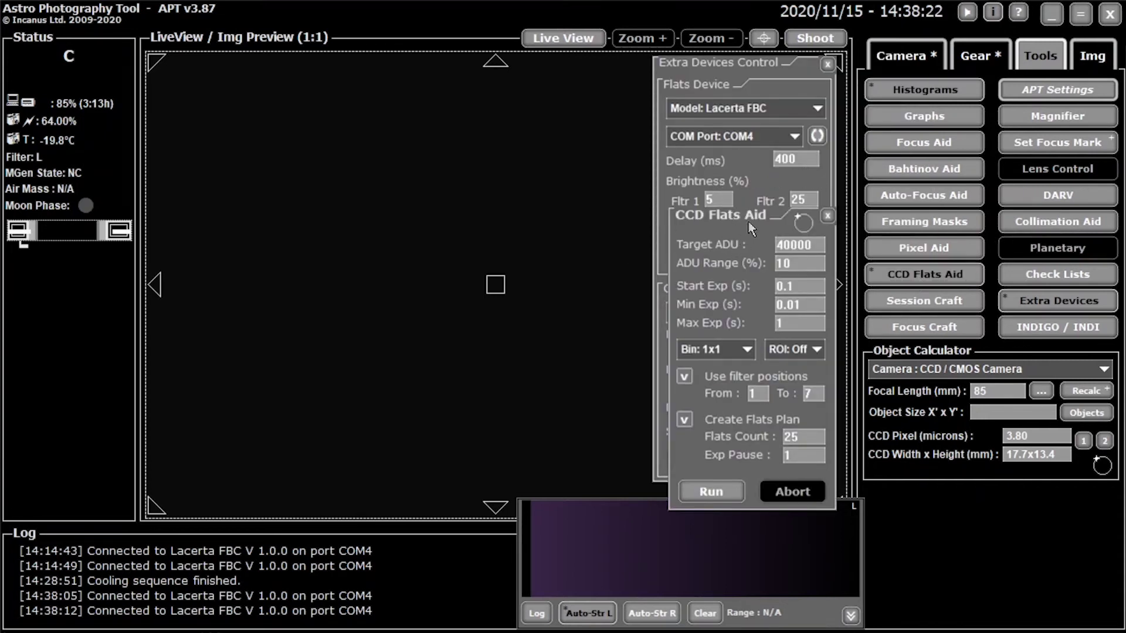
left_click_drag(753, 196, 560, 256)
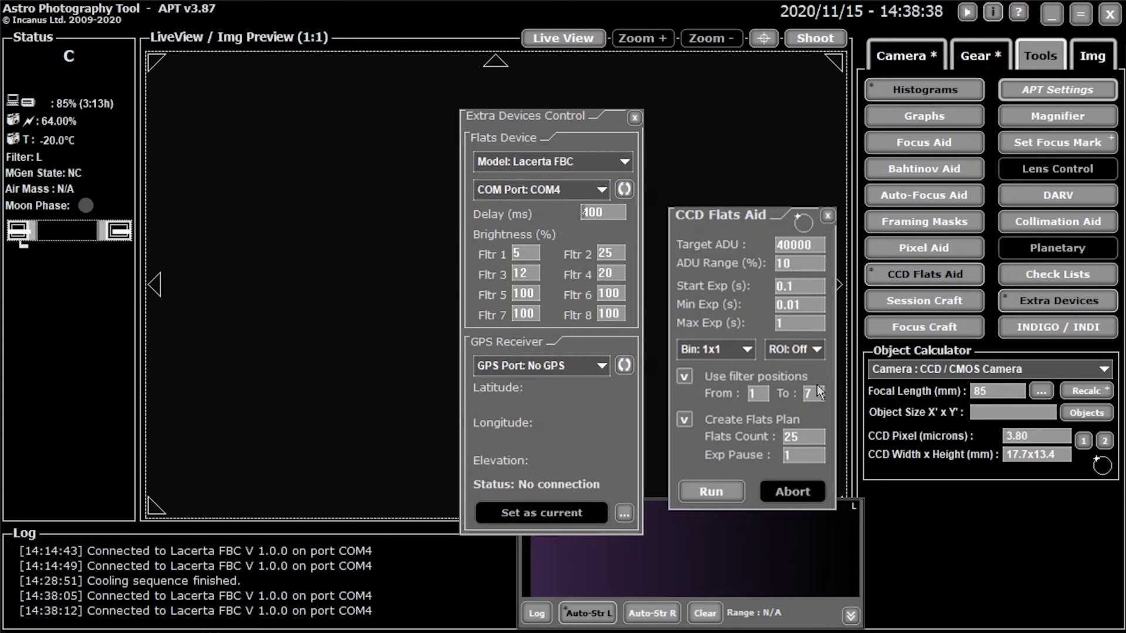
double_click(819, 393)
type("2")
left_click(791, 268)
Run Flats Aid to find the 0.26875 s exposure, adjusting the preview meanwhile.
left_click(699, 499)
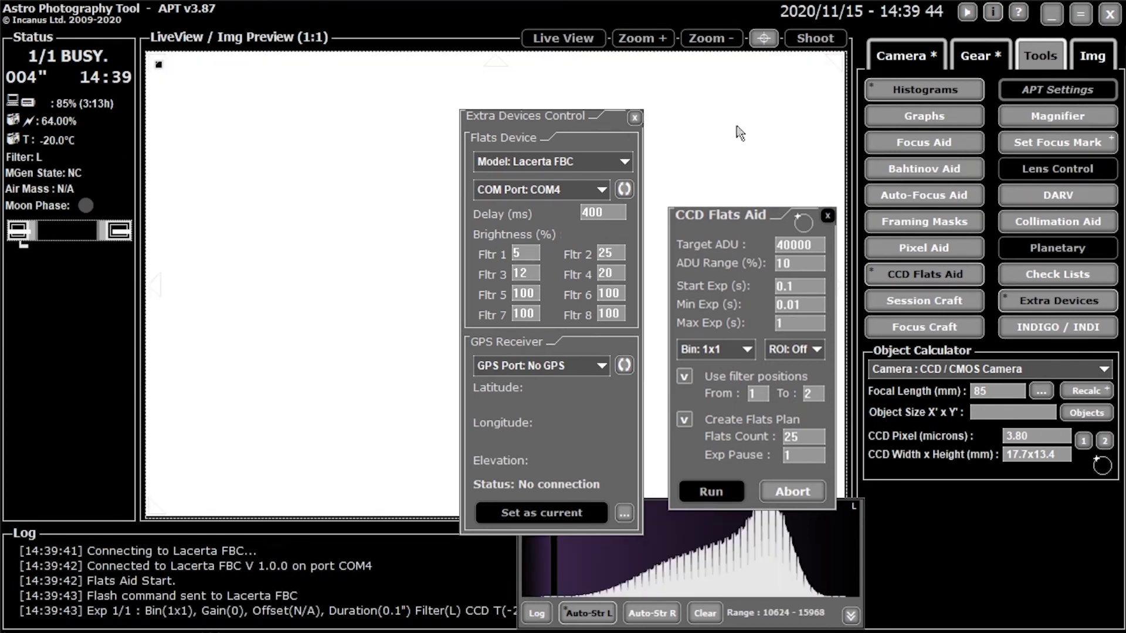
left_click_drag(595, 127, 1017, 116)
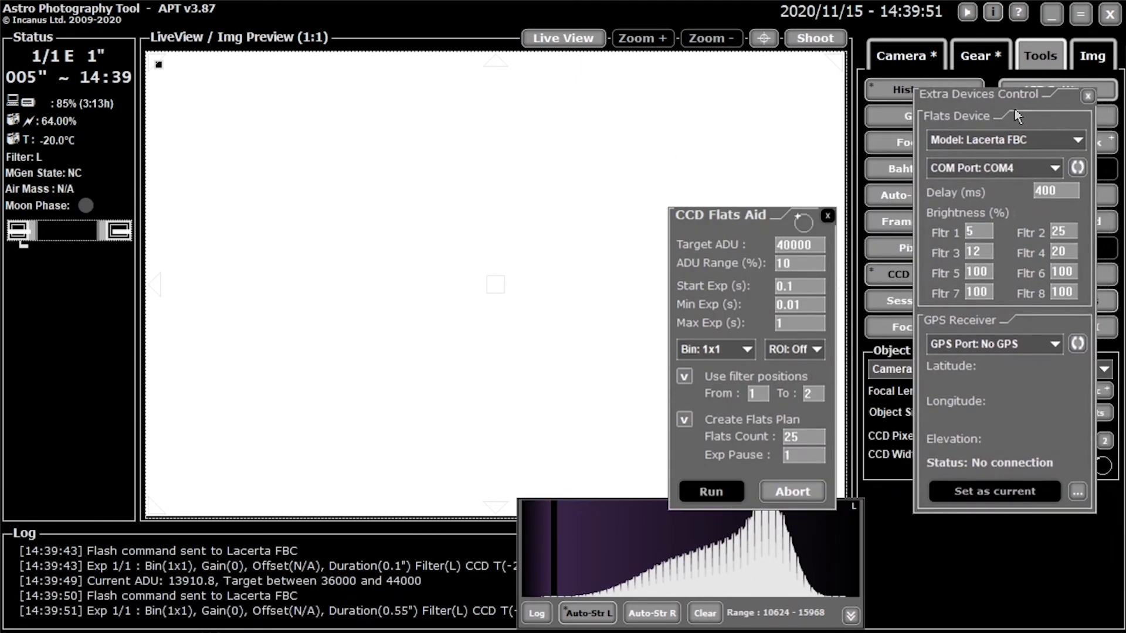
left_click(598, 616)
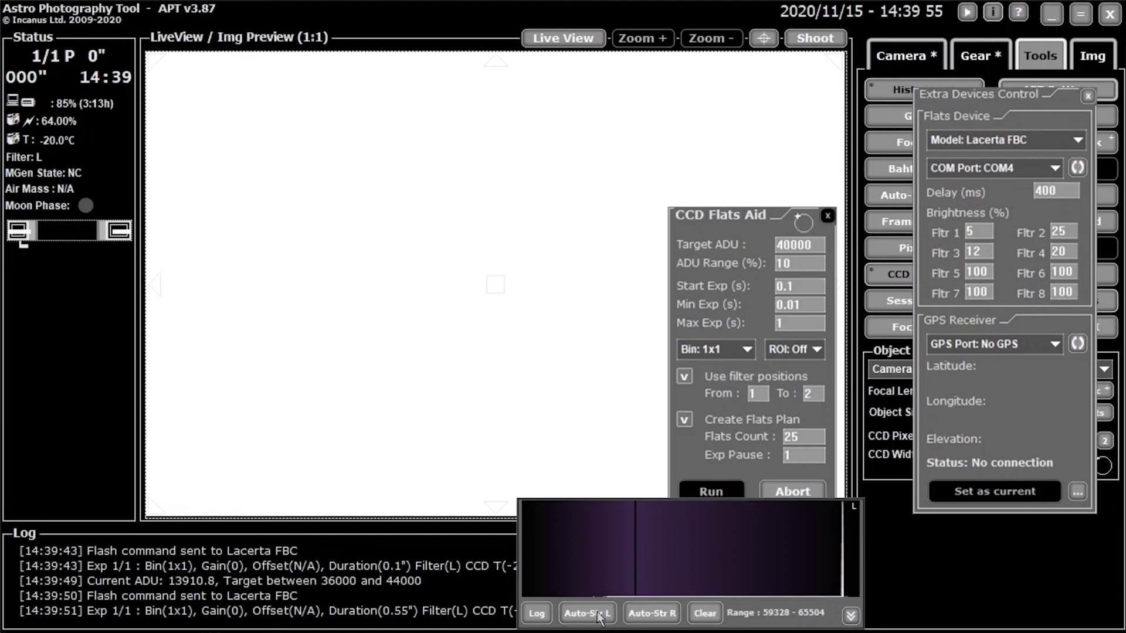
left_click(705, 615)
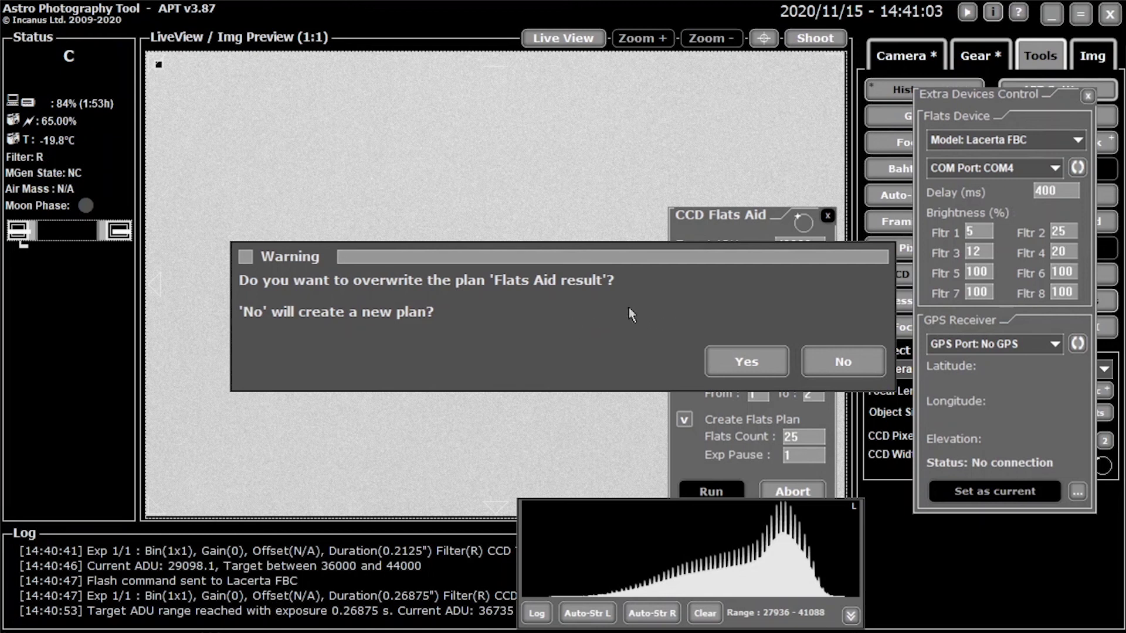
Overwrite the 'Flats Aid result' plan and start capturing its 50 flats.
left_click(746, 364)
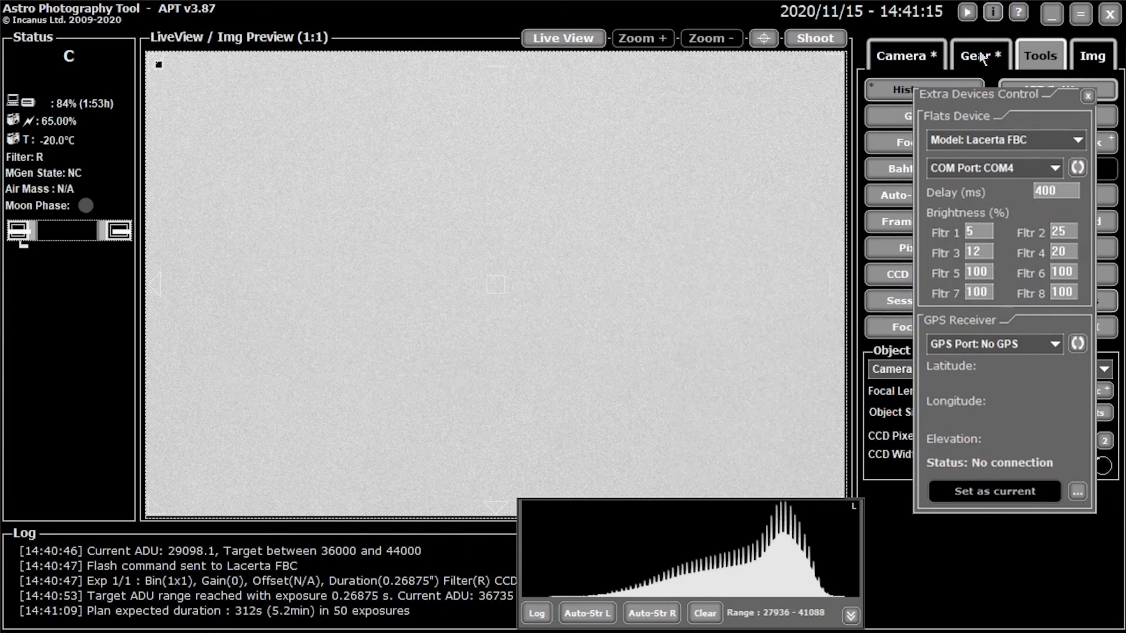
left_click(913, 57)
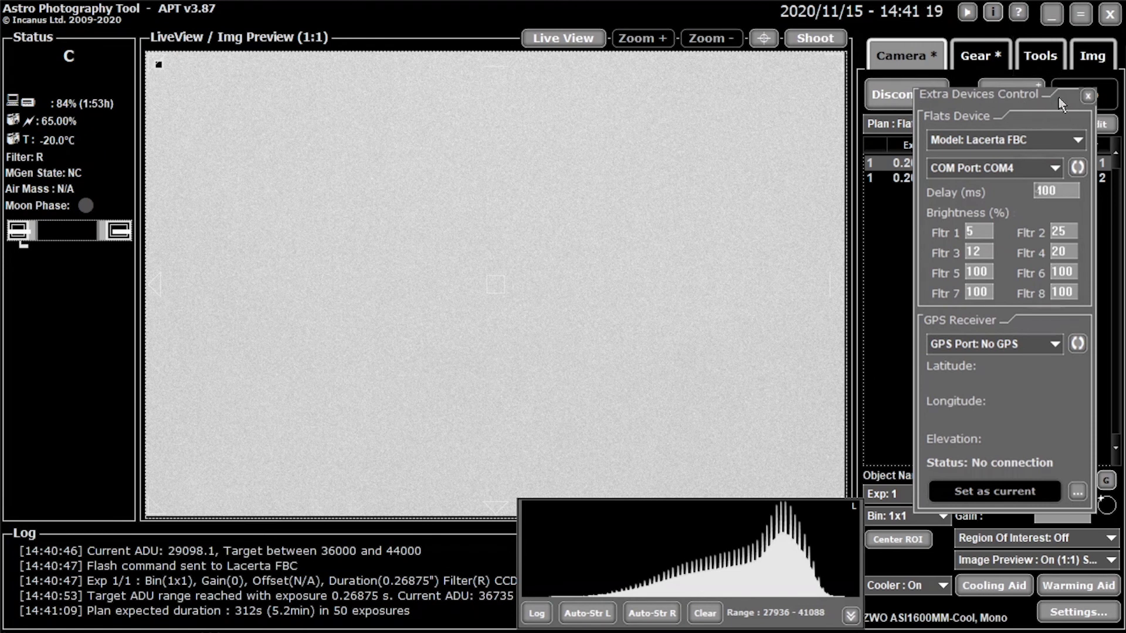
left_click_drag(1061, 103, 1096, 212)
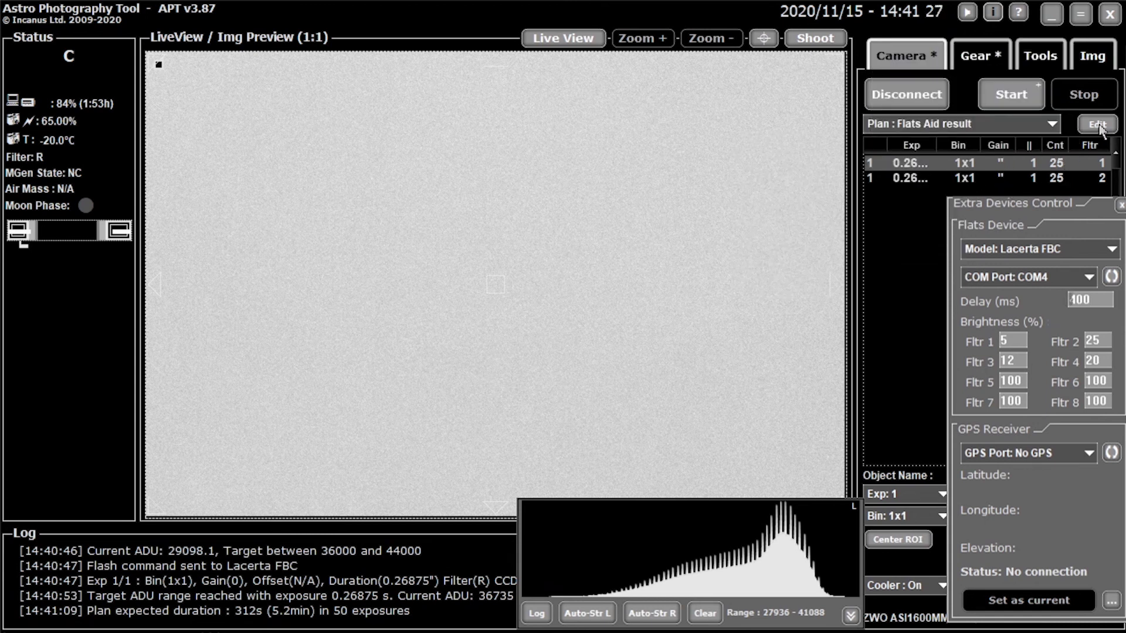
left_click(1007, 101)
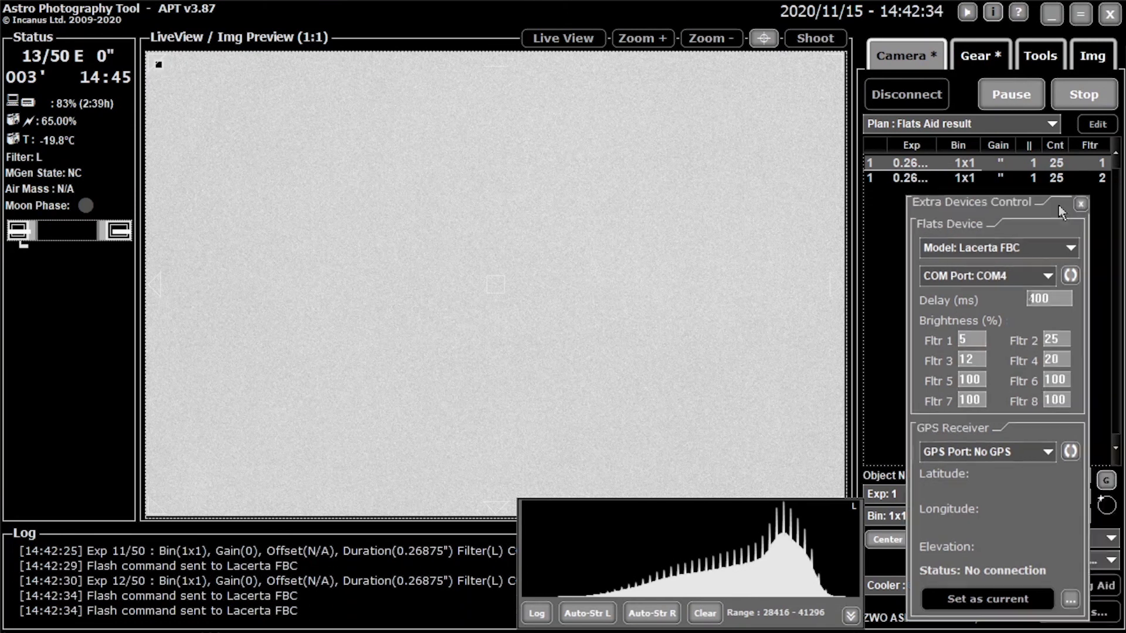
Set Image Preview to On (Fit) and move Extra Devices Control to the right.
left_click_drag(1098, 212, 789, 198)
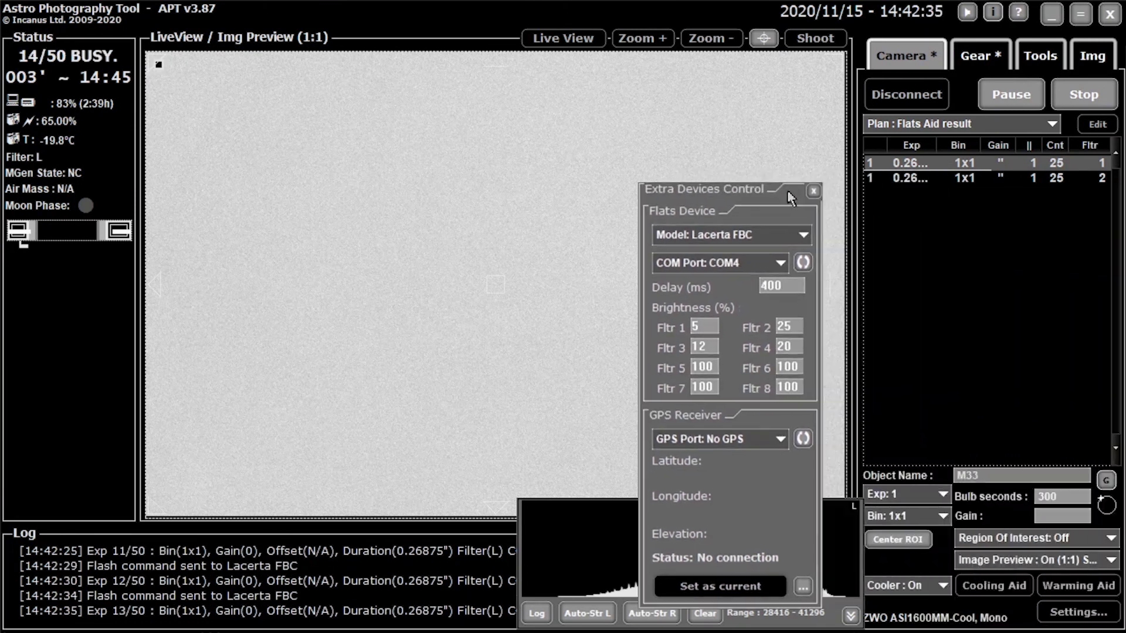
left_click(1007, 564)
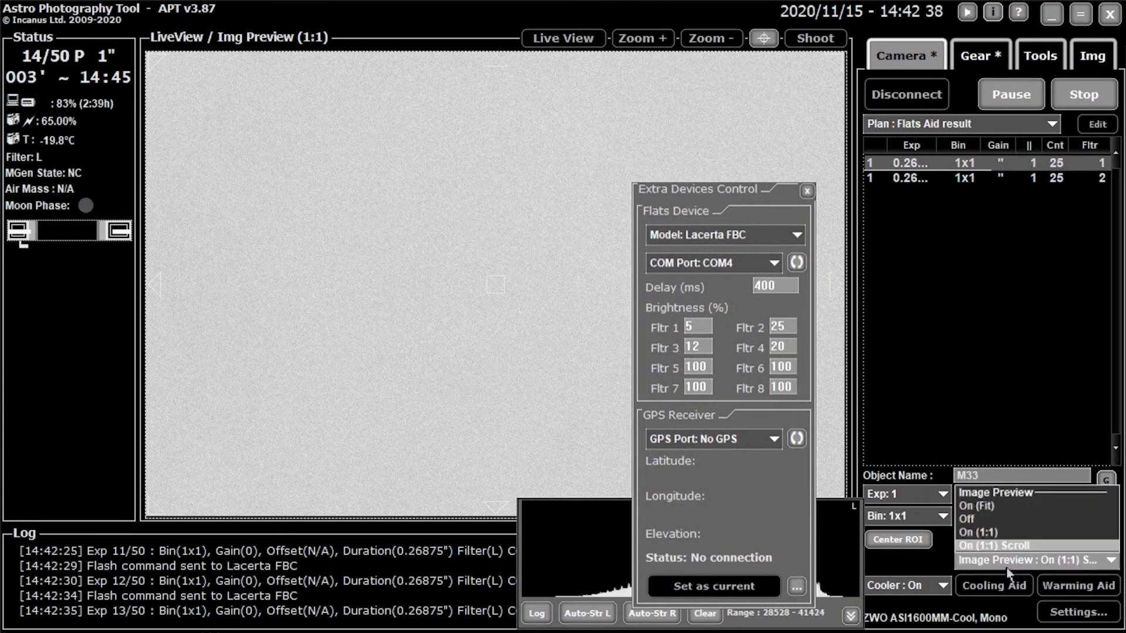
left_click(1011, 505)
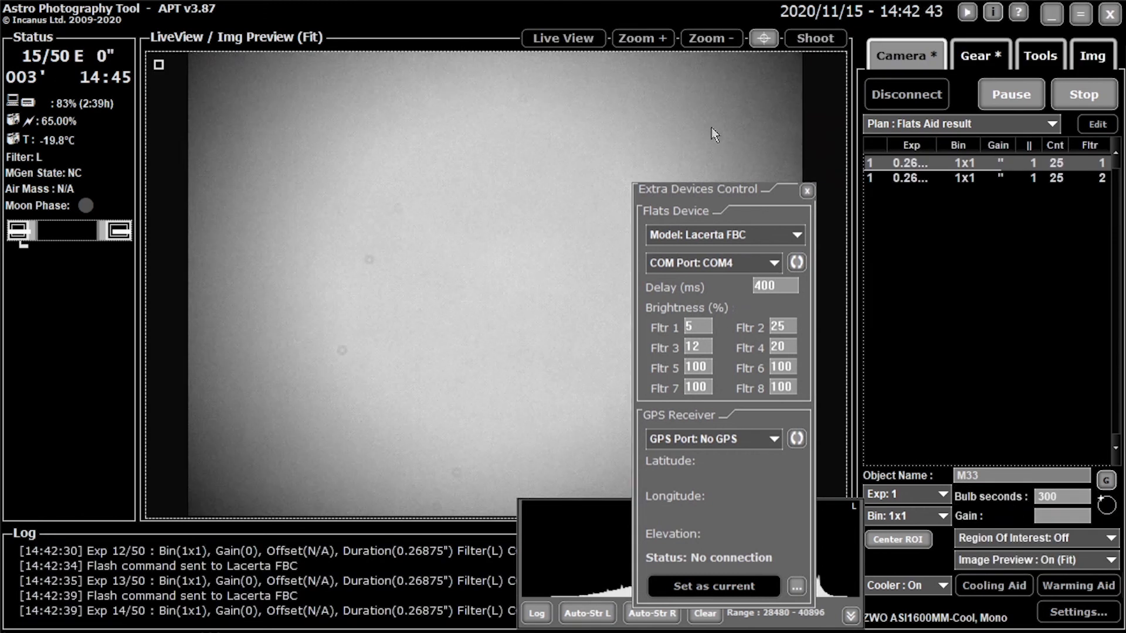
left_click_drag(708, 191, 971, 177)
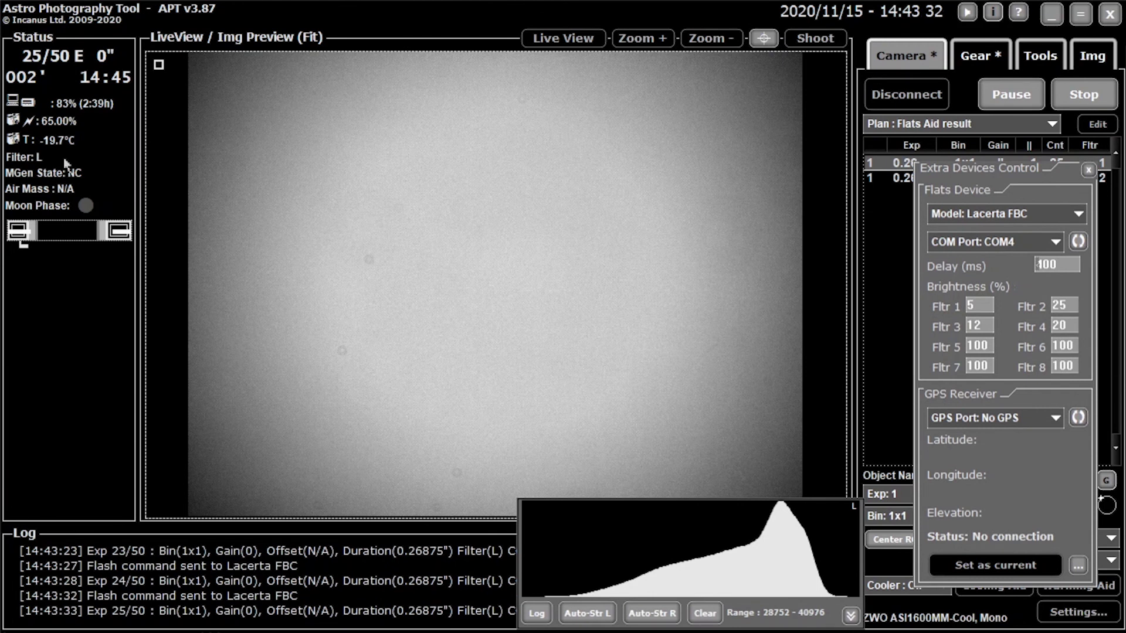